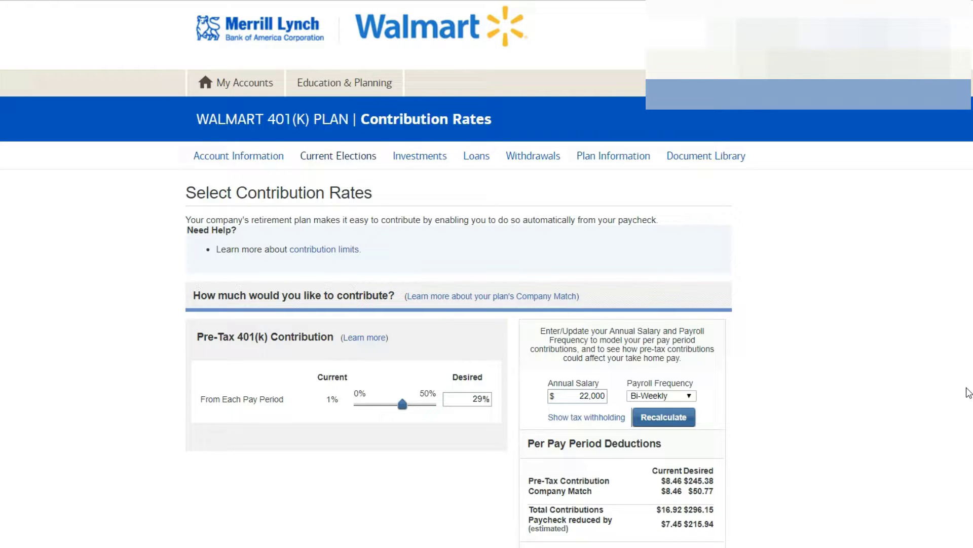
# Step: Slide the Desired pre-tax contribution down from 29% toward 9%, then settle it at 15%
pyautogui.moveTo(401, 411); pyautogui.dragTo(368, 408)
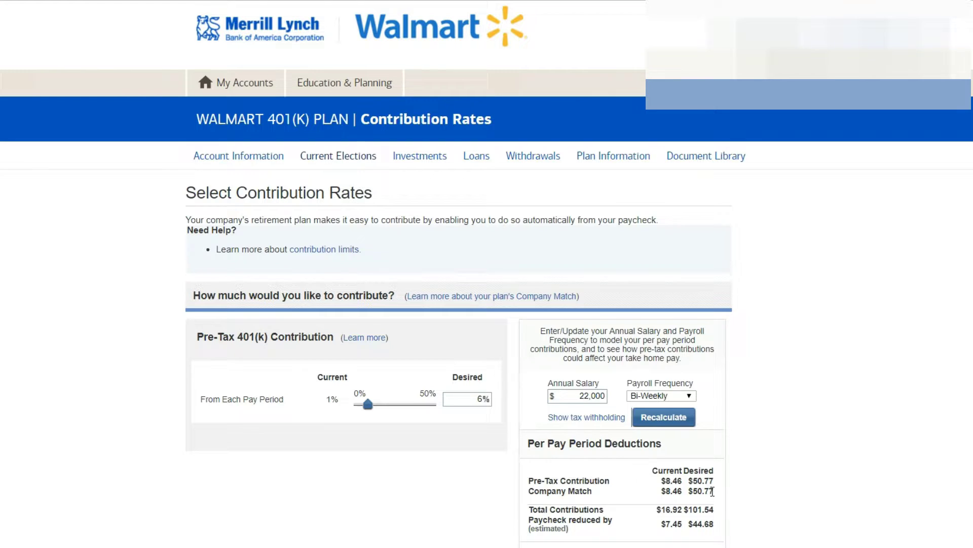
pyautogui.moveTo(368, 405); pyautogui.dragTo(377, 405)
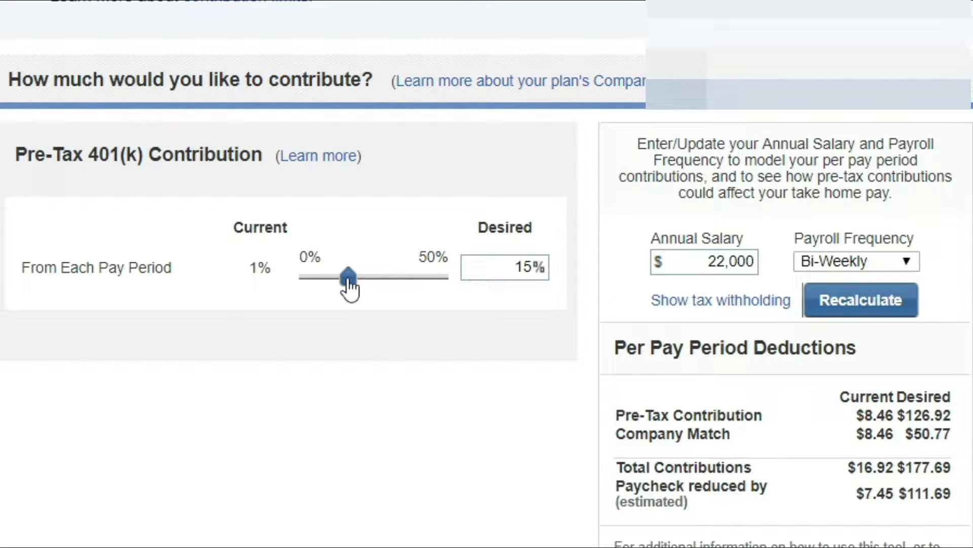
# Step: Nudge the Desired contribution up to 17%, giving $143.85 pre-tax and $50.77 match per pay
pyautogui.moveTo(349, 280); pyautogui.dragTo(354, 281)
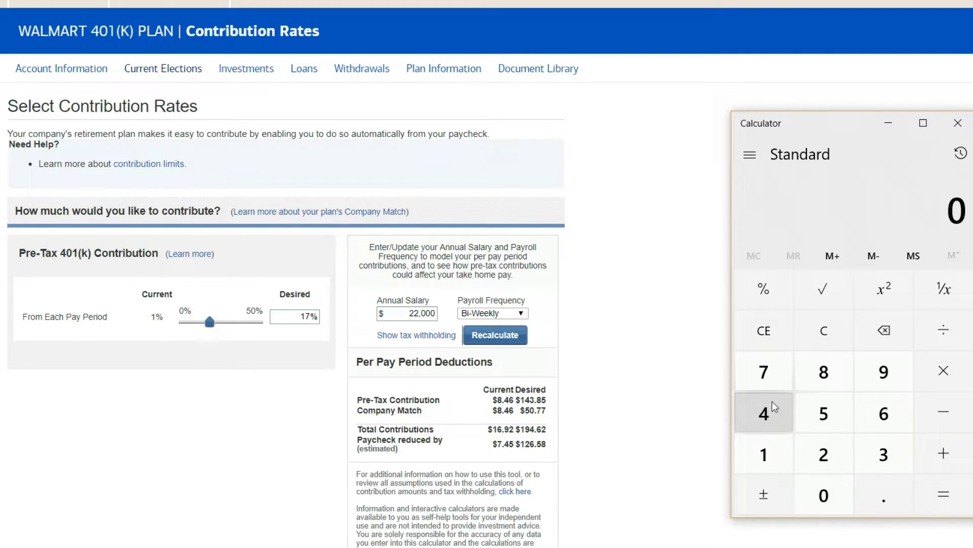
# Step: Compute 143.85 − 126.58 in Calculator to get 17.27
pyautogui.click(775, 453)
pyautogui.press('4')
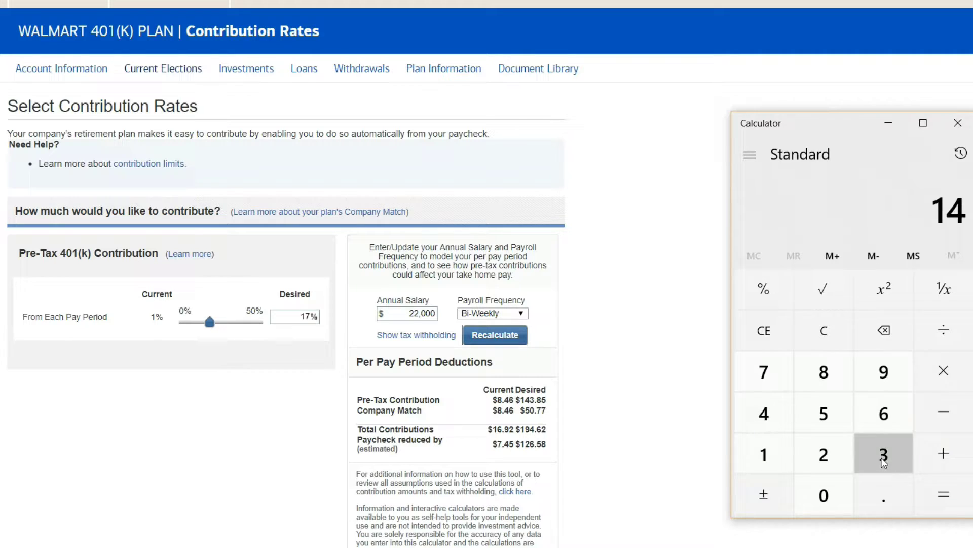
pyautogui.click(884, 453)
pyautogui.press('.')
pyautogui.press('8')
pyautogui.press('5')
pyautogui.press('-')
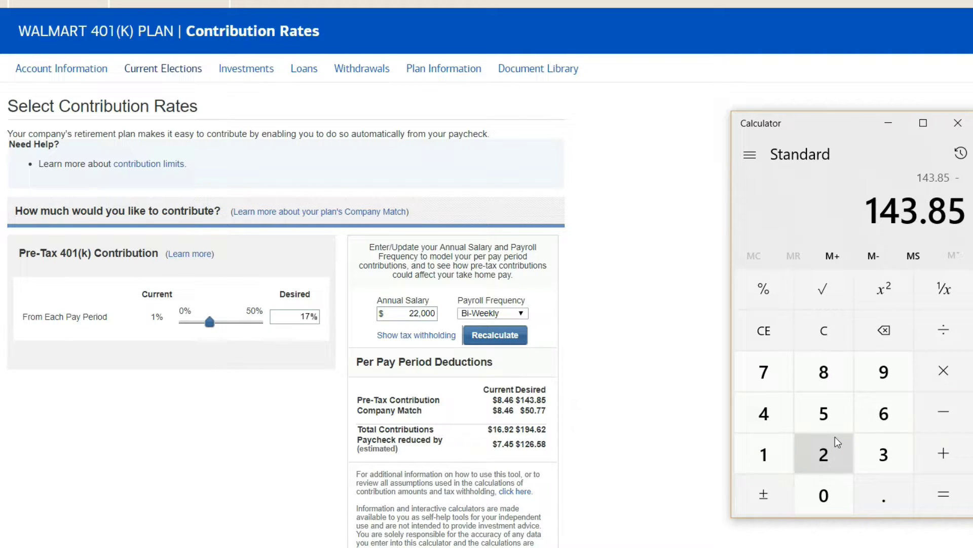
pyautogui.click(776, 455)
pyautogui.click(808, 455)
pyautogui.press('6')
pyautogui.click(876, 495)
pyautogui.click(837, 400)
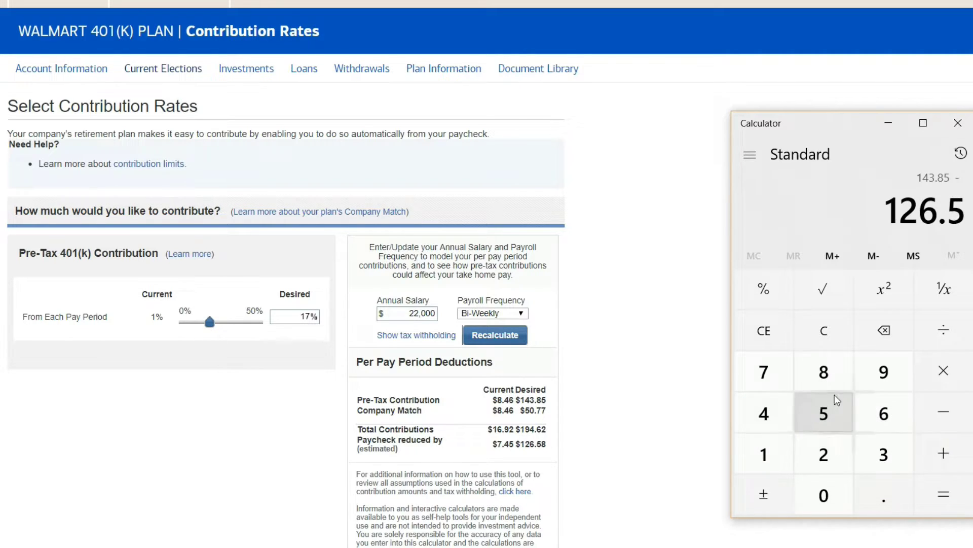
pyautogui.click(831, 377)
pyautogui.click(943, 494)
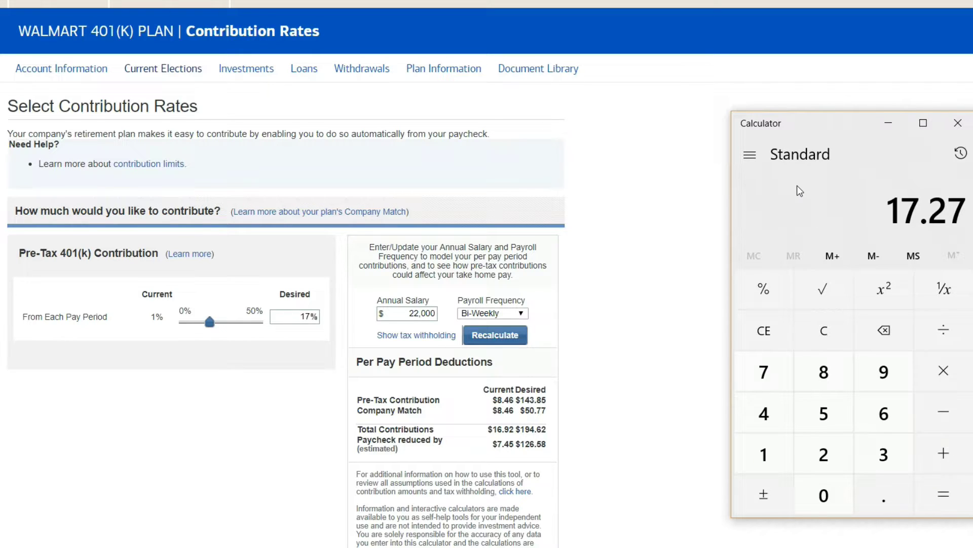
# Step: Multiply 17.27 by 26 pay periods for a yearly total of 449.02
pyautogui.click(944, 371)
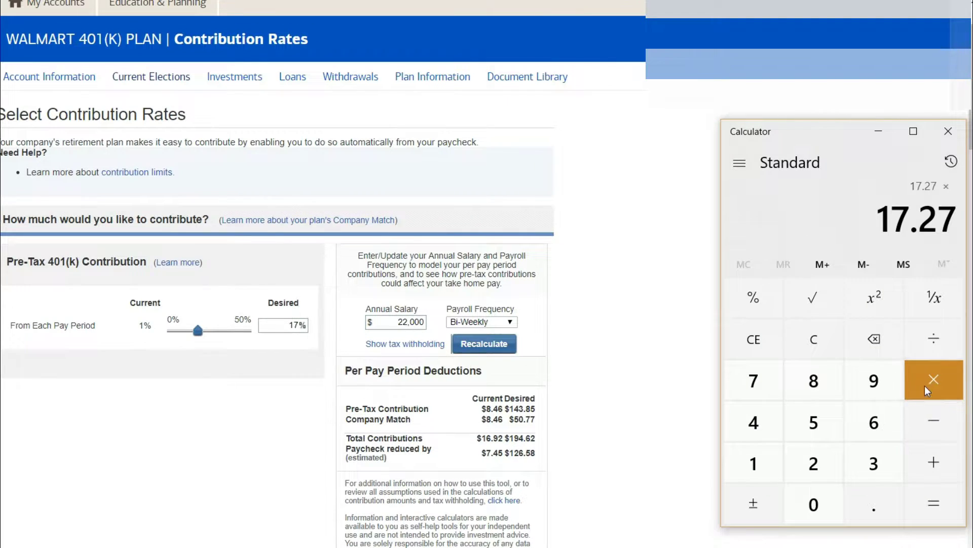
pyautogui.click(819, 467)
pyautogui.click(874, 422)
pyautogui.click(934, 503)
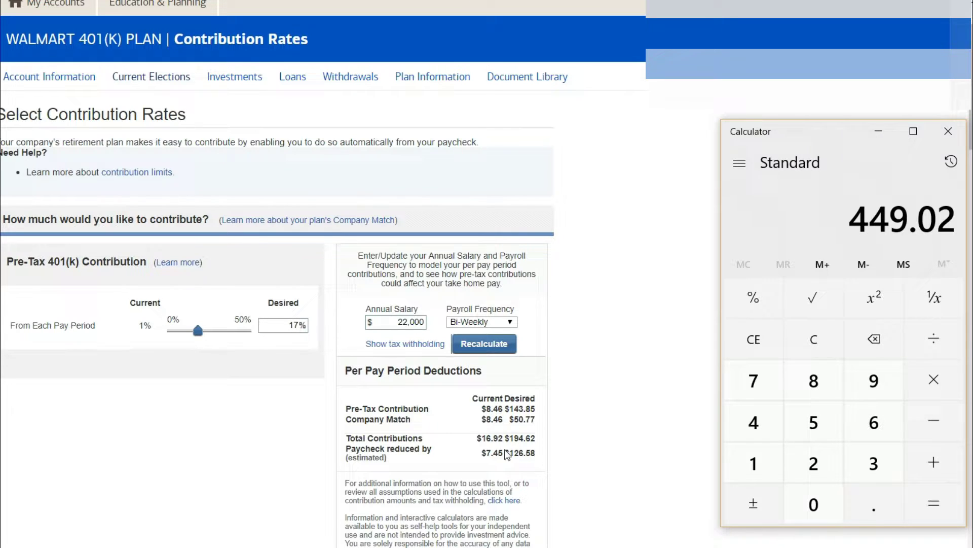
# Step: Clear Calculator and compute 194.62 × 26 = 5,060.12
pyautogui.click(814, 341)
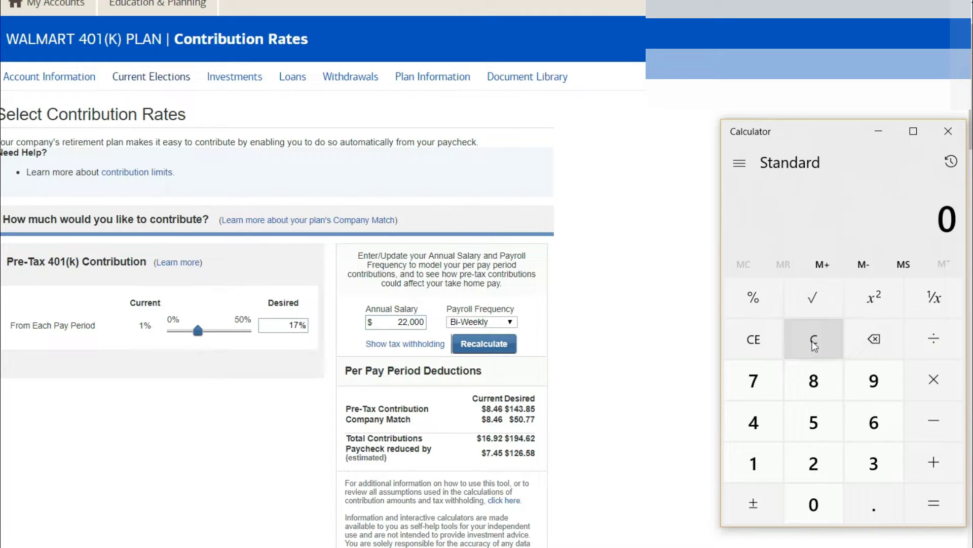
pyautogui.click(756, 481)
pyautogui.click(875, 381)
pyautogui.click(754, 421)
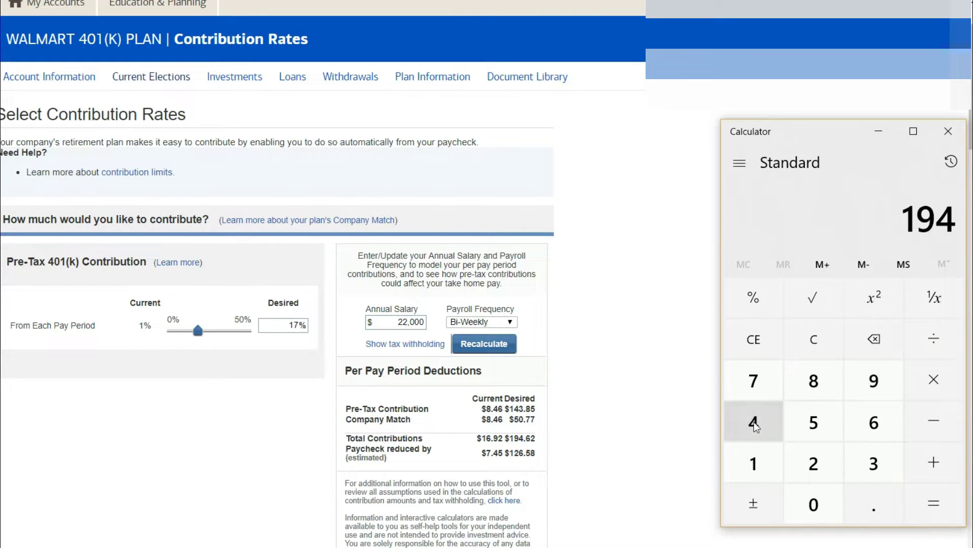
pyautogui.click(862, 505)
pyautogui.click(873, 424)
pyautogui.click(820, 475)
pyautogui.click(934, 379)
pyautogui.click(814, 462)
pyautogui.click(874, 422)
pyautogui.click(934, 503)
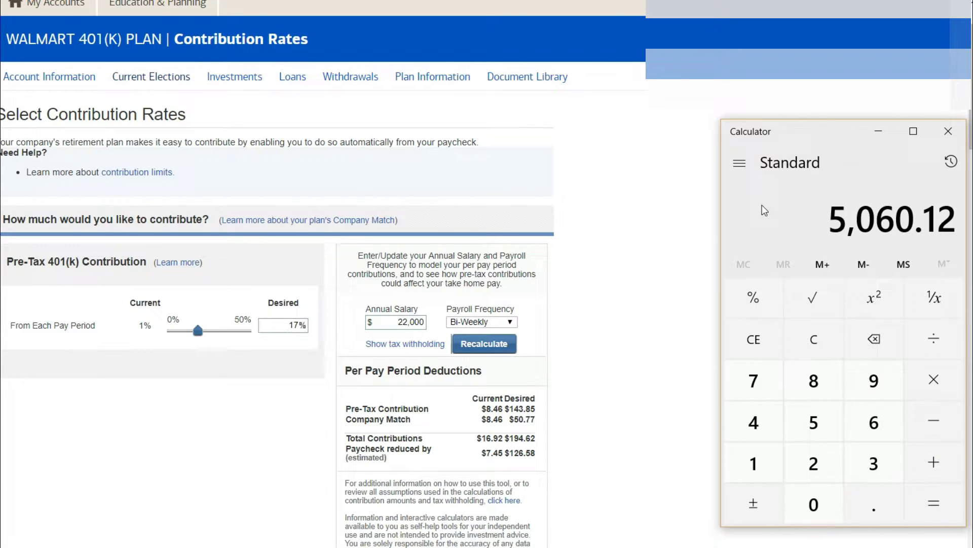
# Step: Divide 10000 by 26 pay periods to get 384.6153846153846 per pay
pyautogui.scroll(-3, 619, 330)
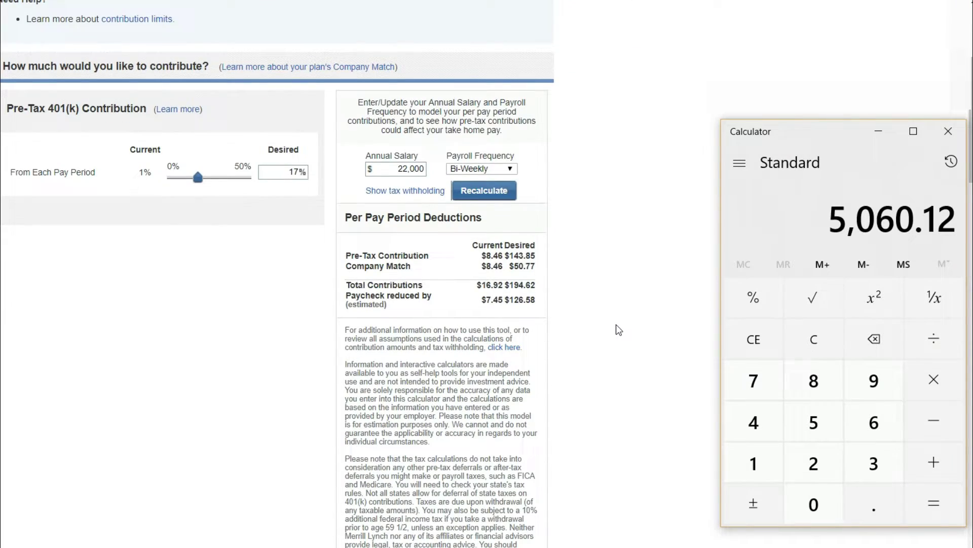
pyautogui.scroll(-2, 635, 406)
pyautogui.write('100000')
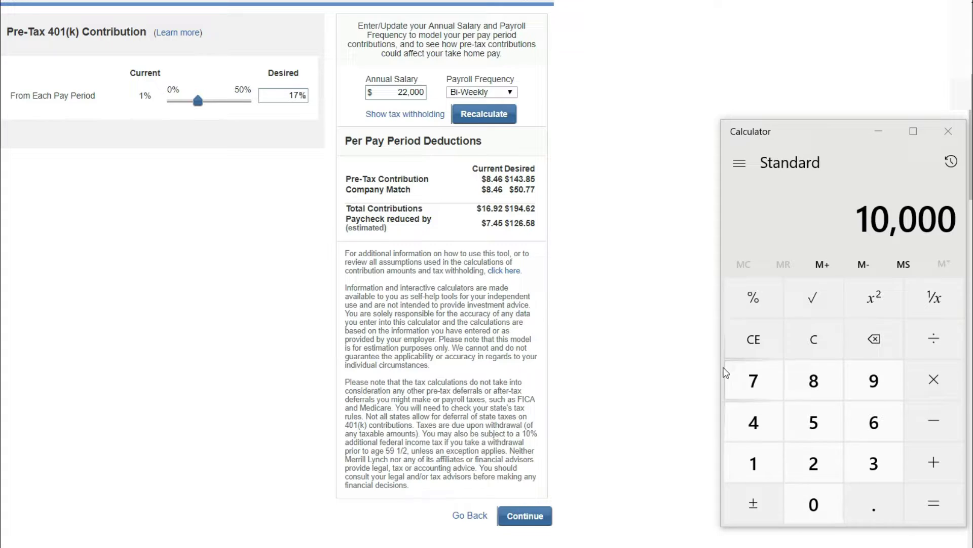
pyautogui.click(933, 339)
pyautogui.click(814, 462)
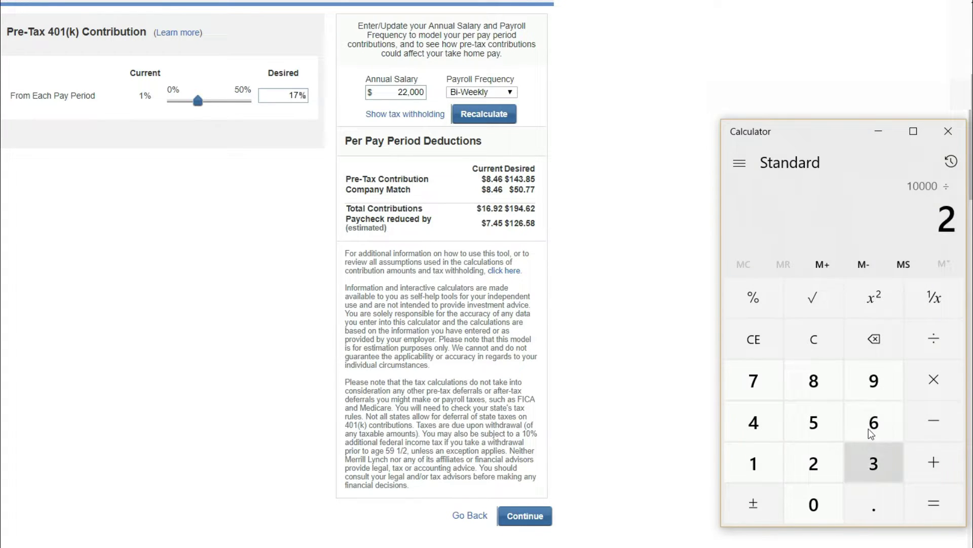
pyautogui.click(873, 425)
pyautogui.click(938, 500)
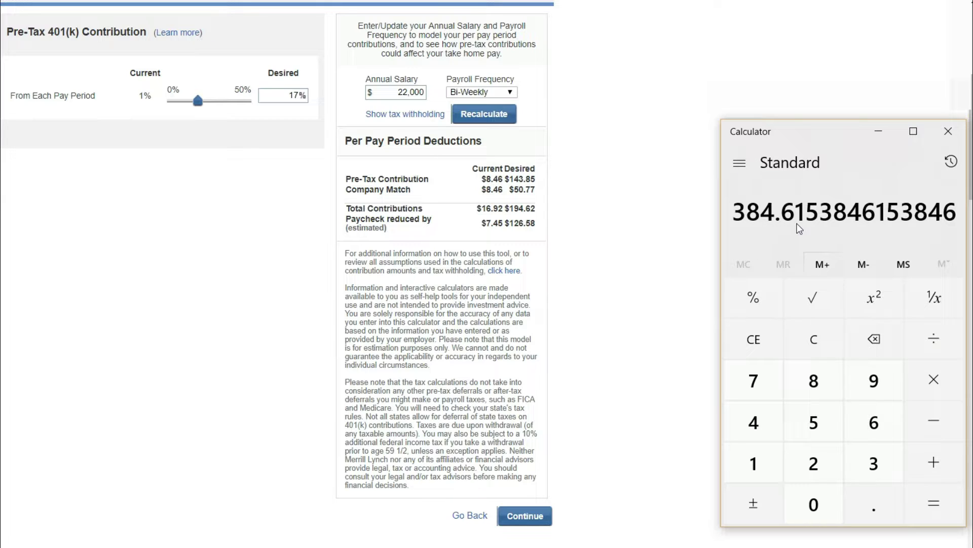
# Step: Set the Desired contribution to 40% ($389.23 total per pay) and reset Calculator to 0
pyautogui.moveTo(197, 105); pyautogui.dragTo(232, 110)
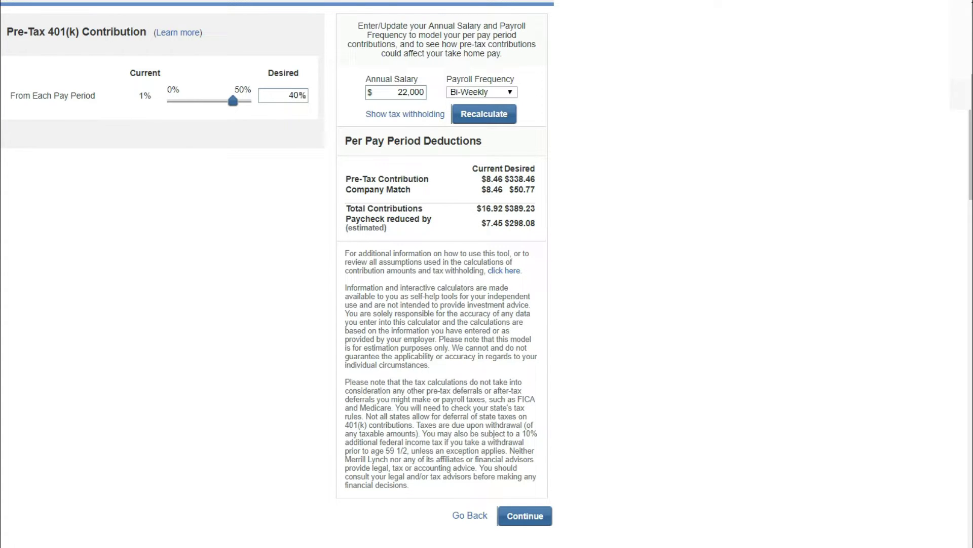
pyautogui.hotkey('alt', 'Tab')
pyautogui.click(806, 339)
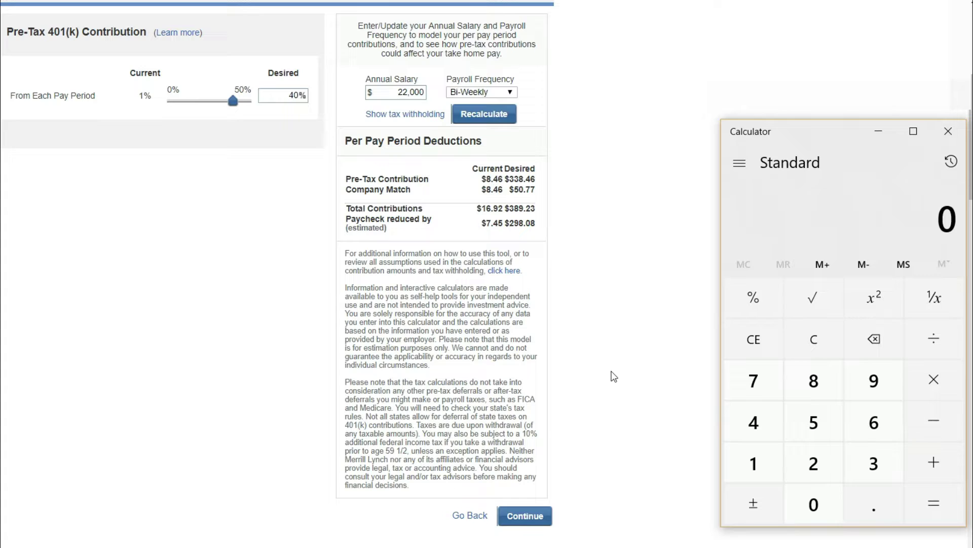
# Step: Compute 389.23 × 26 = 10,119.98 yearly contributions
pyautogui.click(874, 463)
pyautogui.click(814, 380)
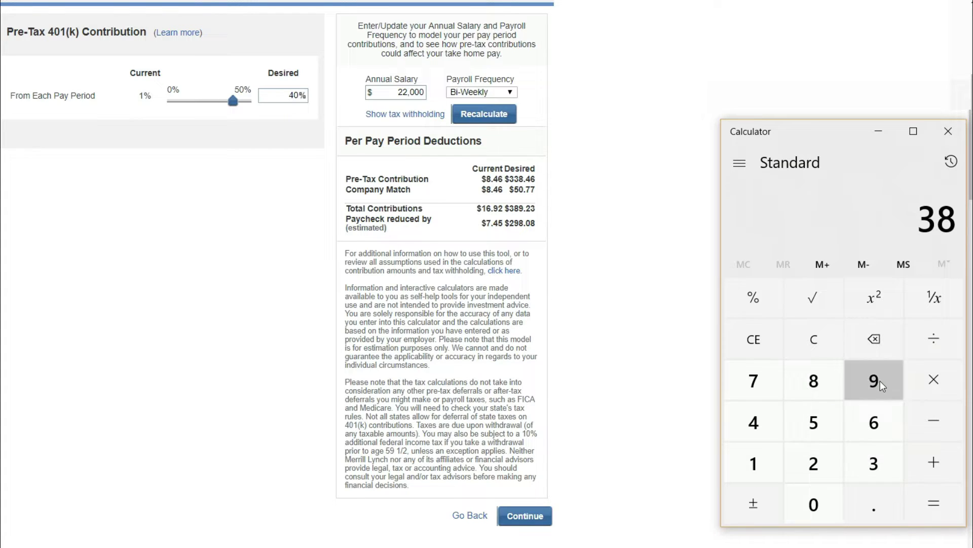
pyautogui.click(876, 381)
pyautogui.click(874, 504)
pyautogui.click(819, 464)
pyautogui.click(885, 451)
pyautogui.click(934, 379)
pyautogui.click(814, 463)
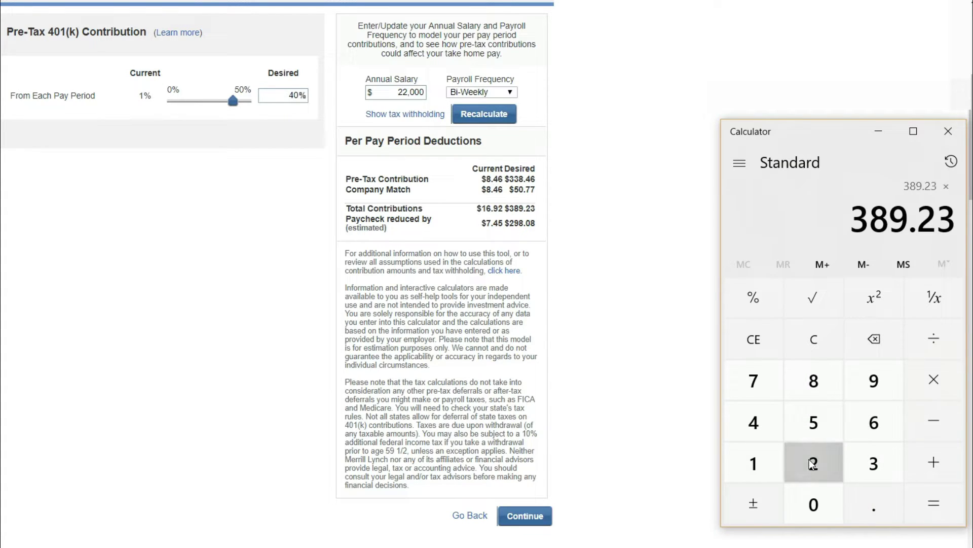
pyautogui.click(874, 422)
pyautogui.click(934, 504)
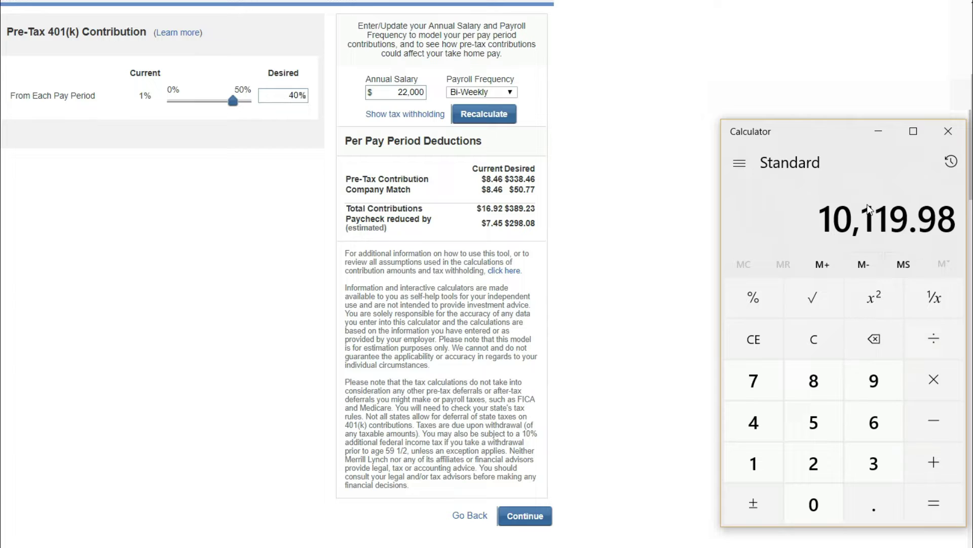
# Step: Clear Calculator and compute 298.08 × 26 = 7,750.08 yearly paycheck reduction
pyautogui.click(814, 339)
pyautogui.click(823, 463)
pyautogui.click(867, 383)
pyautogui.click(813, 381)
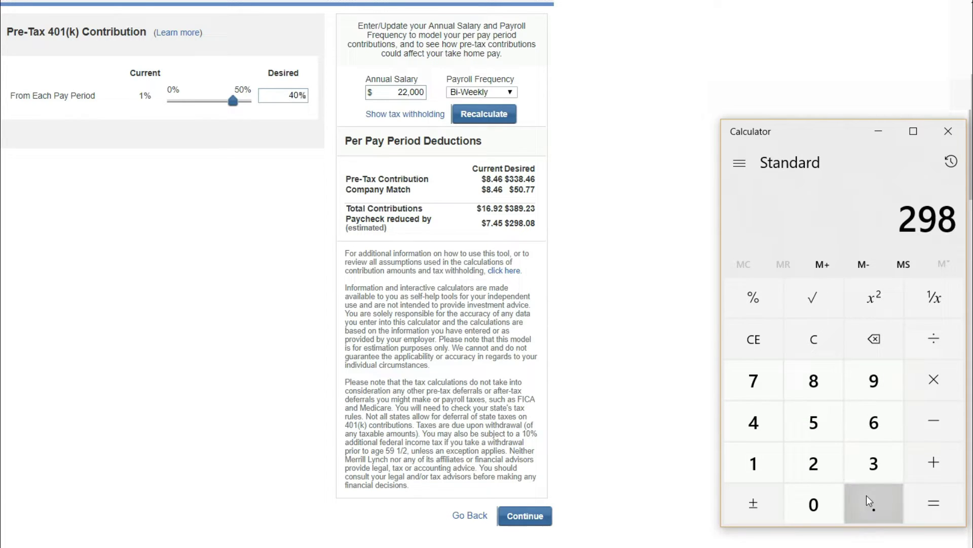
pyautogui.click(872, 502)
pyautogui.click(813, 503)
pyautogui.click(814, 380)
pyautogui.click(935, 381)
pyautogui.click(814, 459)
pyautogui.click(873, 422)
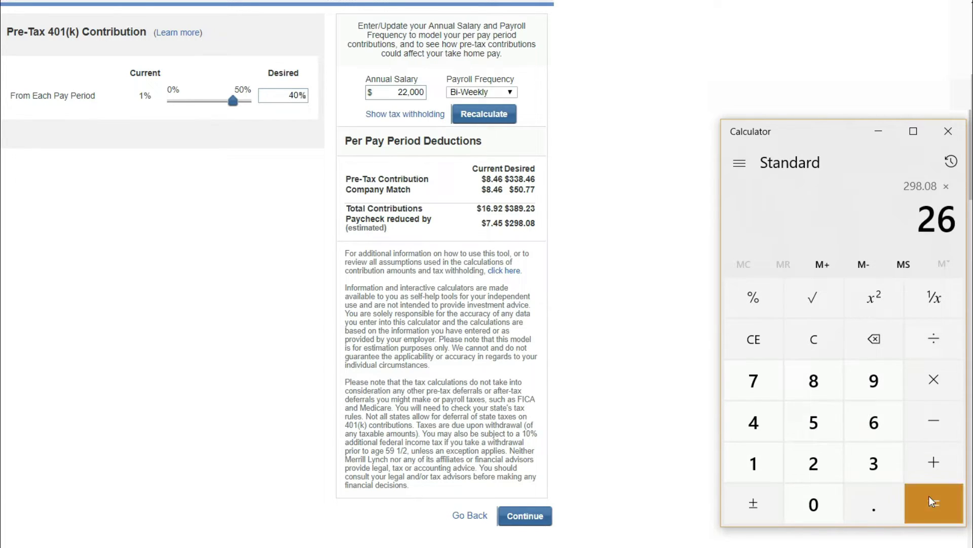
pyautogui.click(929, 495)
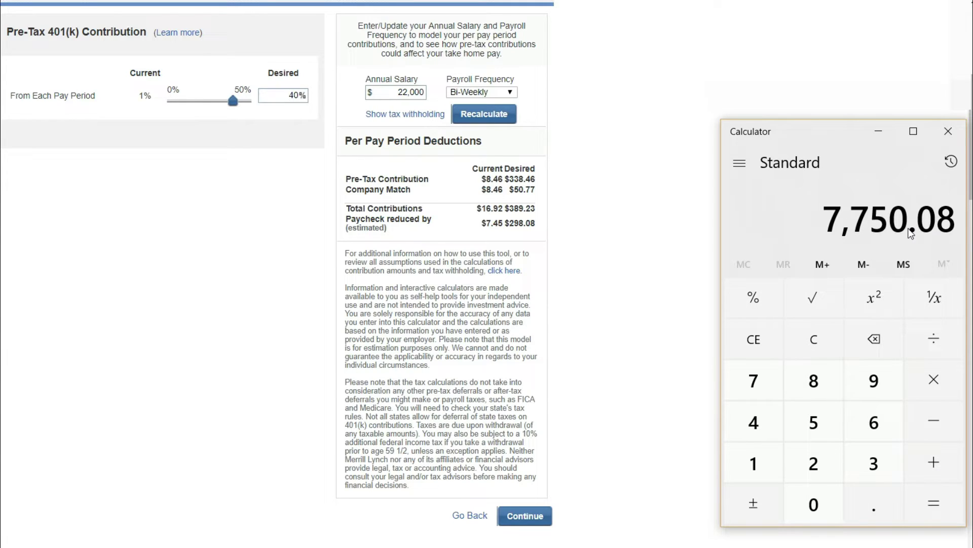
# Step: Clear the entry and start a subtraction from the 10,119.98 yearly contribution total
pyautogui.click(758, 344)
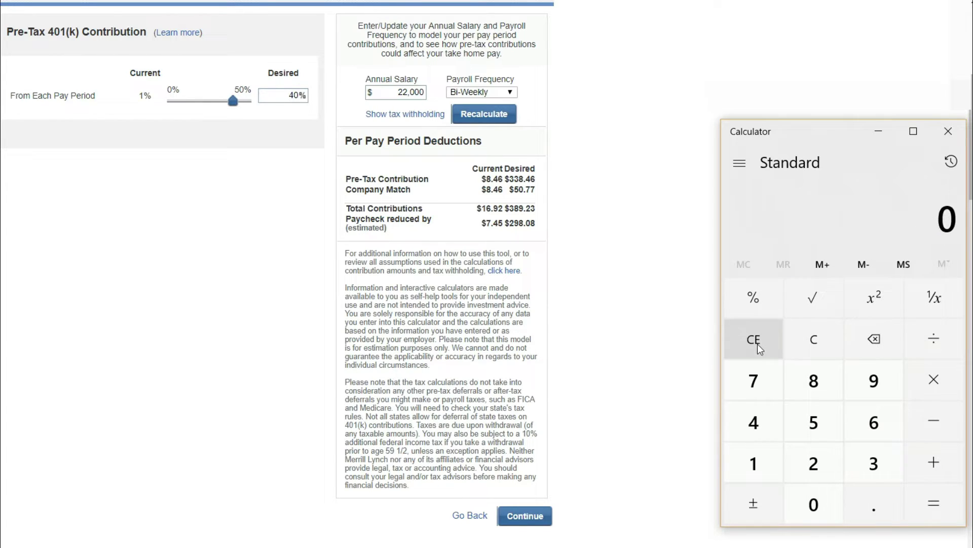
pyautogui.click(750, 457)
pyautogui.click(813, 504)
pyautogui.click(754, 462)
pyautogui.click(753, 462)
pyautogui.click(874, 380)
pyautogui.click(874, 504)
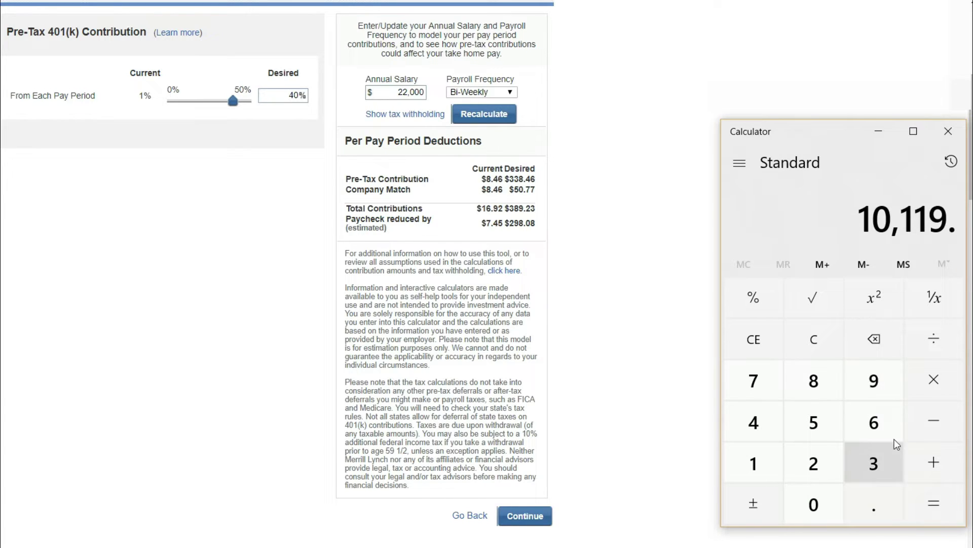
pyautogui.click(873, 380)
pyautogui.click(827, 388)
pyautogui.click(933, 424)
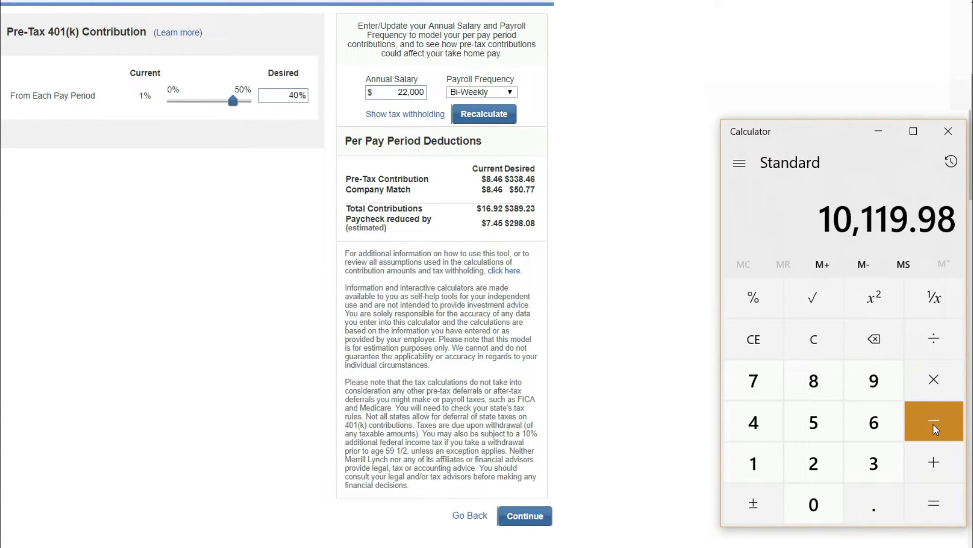
# Step: Subtract 7,750.08 to leave a yearly gap of 2,369.9
pyautogui.click(755, 382)
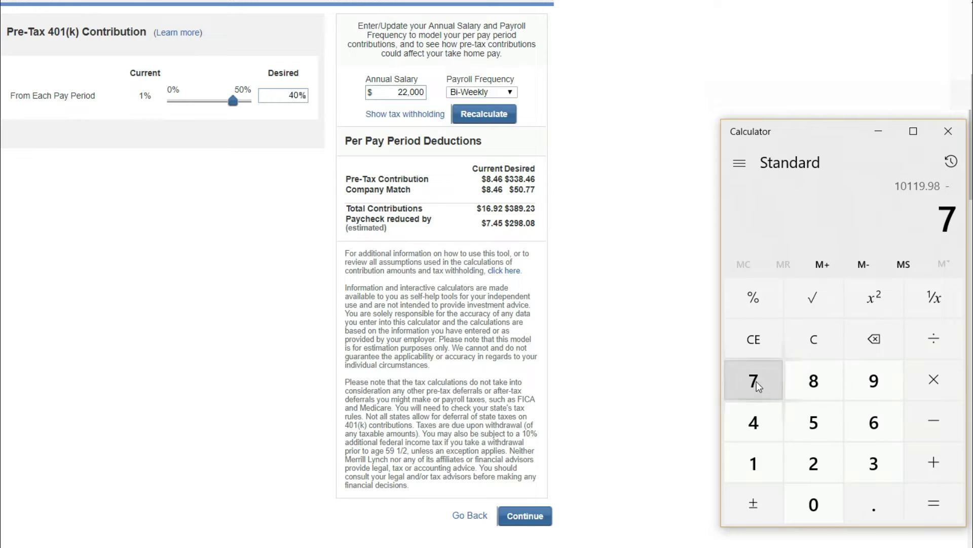
pyautogui.click(755, 381)
pyautogui.click(813, 422)
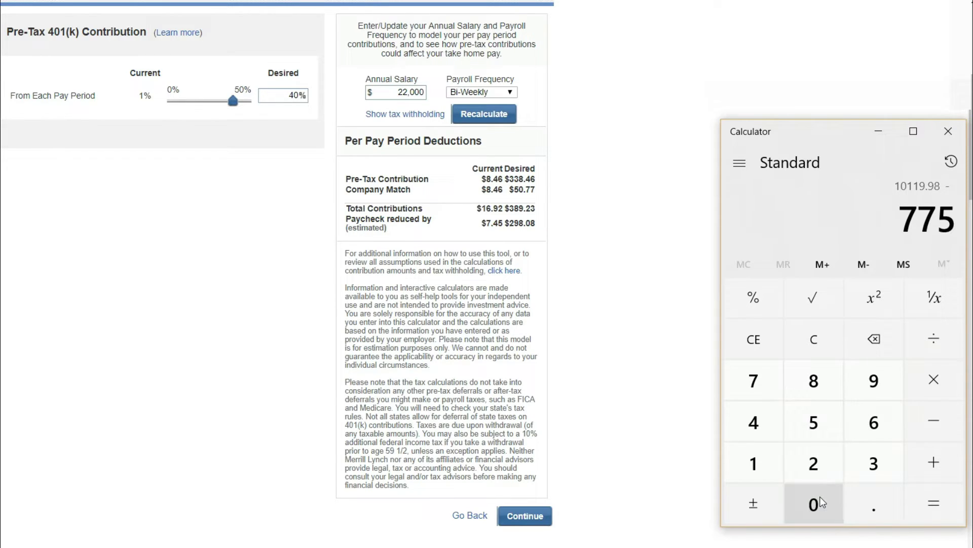
pyautogui.click(813, 505)
pyautogui.click(874, 504)
pyautogui.click(813, 504)
pyautogui.click(825, 382)
pyautogui.click(934, 462)
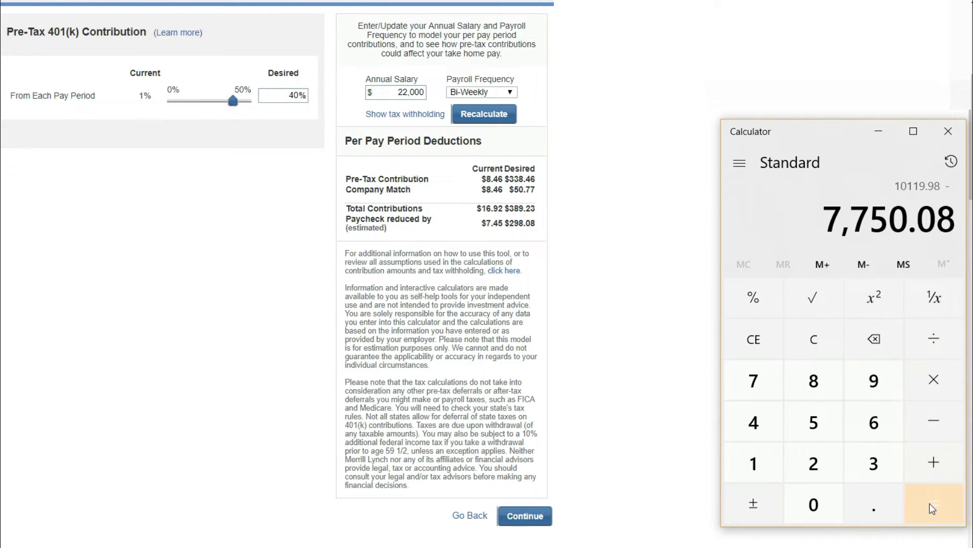
pyautogui.click(929, 503)
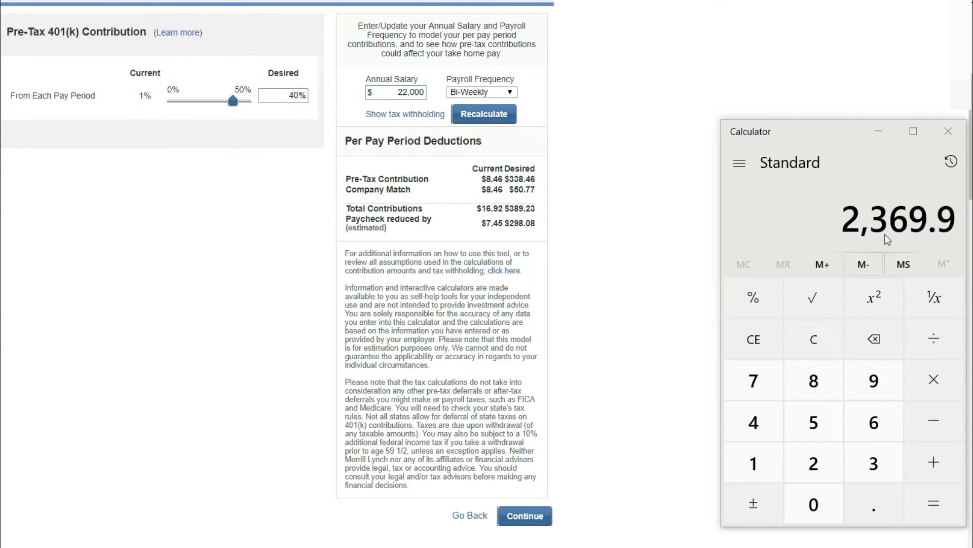
# Step: Multiply 2,369.9 by 10 years to get 23,699
pyautogui.click(934, 379)
pyautogui.click(754, 463)
pyautogui.click(814, 505)
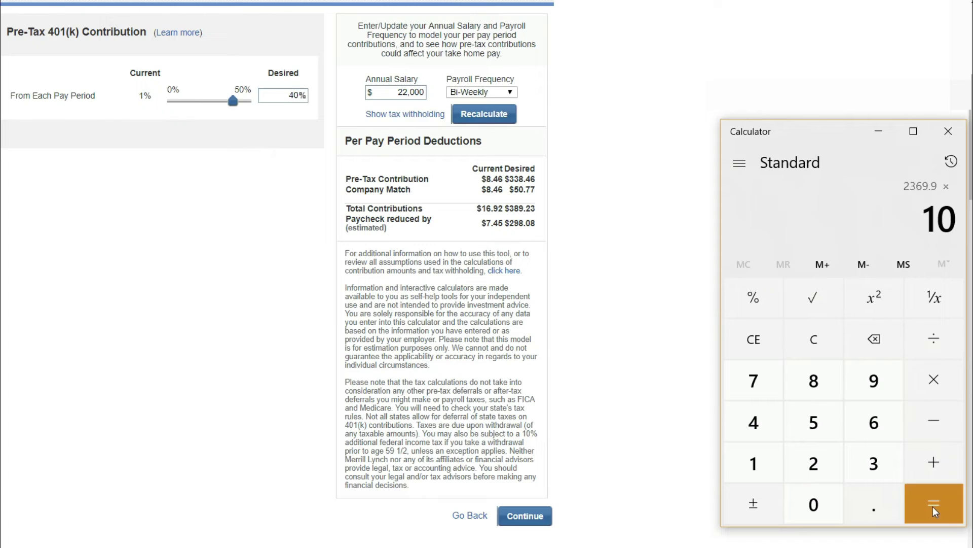
pyautogui.click(934, 503)
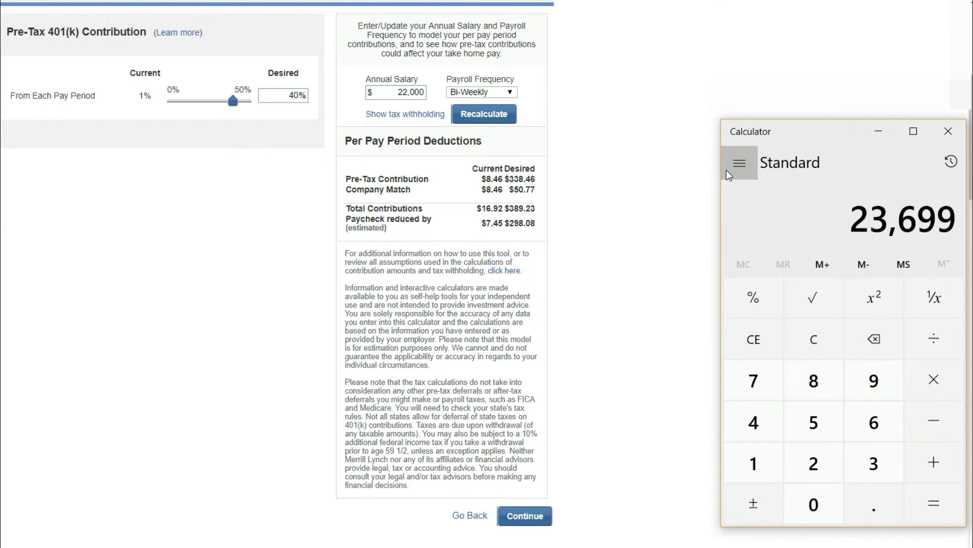
# Step: Clear Calculator and compute 10,119.98 × 10 = 101,199.8
pyautogui.click(765, 351)
pyautogui.click(781, 468)
pyautogui.click(814, 505)
pyautogui.doubleClick(761, 464)
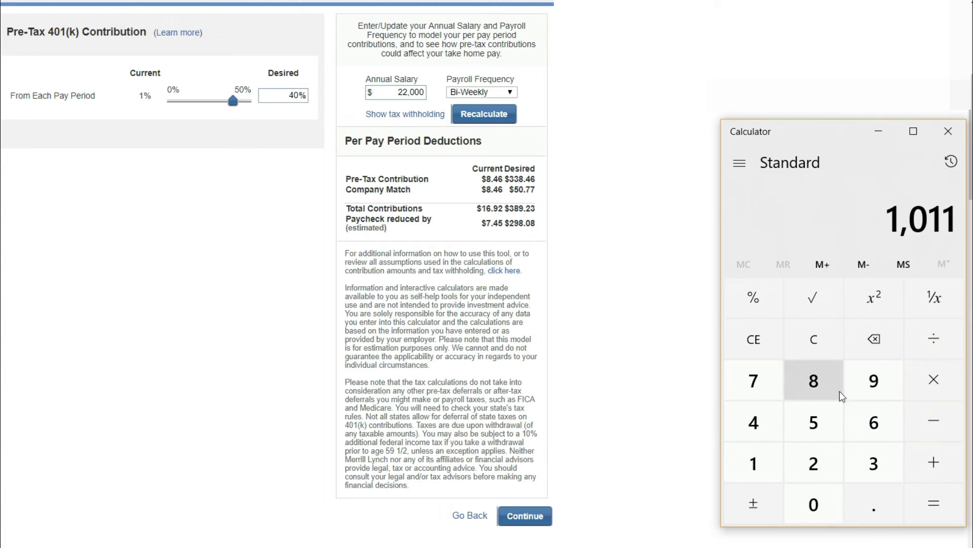
pyautogui.click(862, 388)
pyautogui.click(874, 505)
pyautogui.click(855, 389)
pyautogui.click(814, 380)
pyautogui.click(934, 380)
pyautogui.click(754, 463)
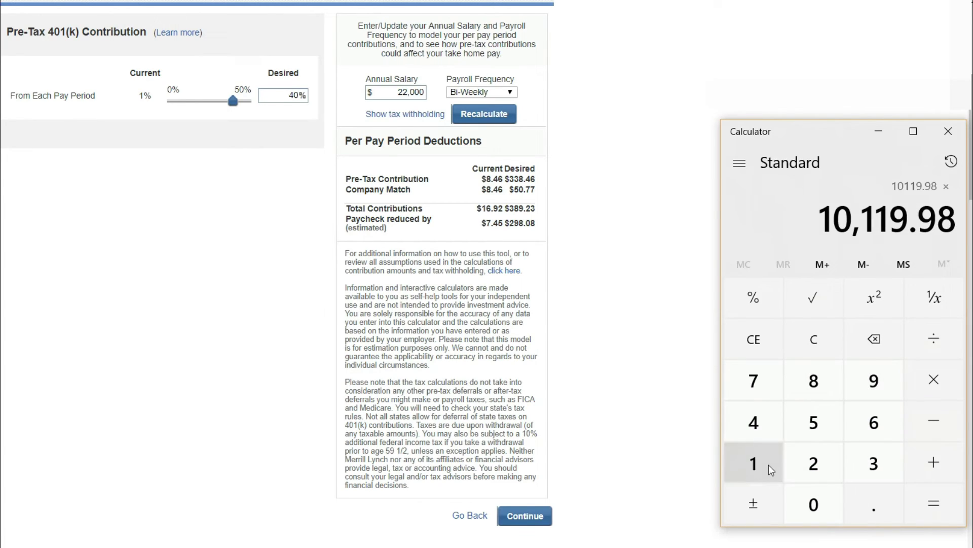
pyautogui.click(814, 505)
pyautogui.click(934, 503)
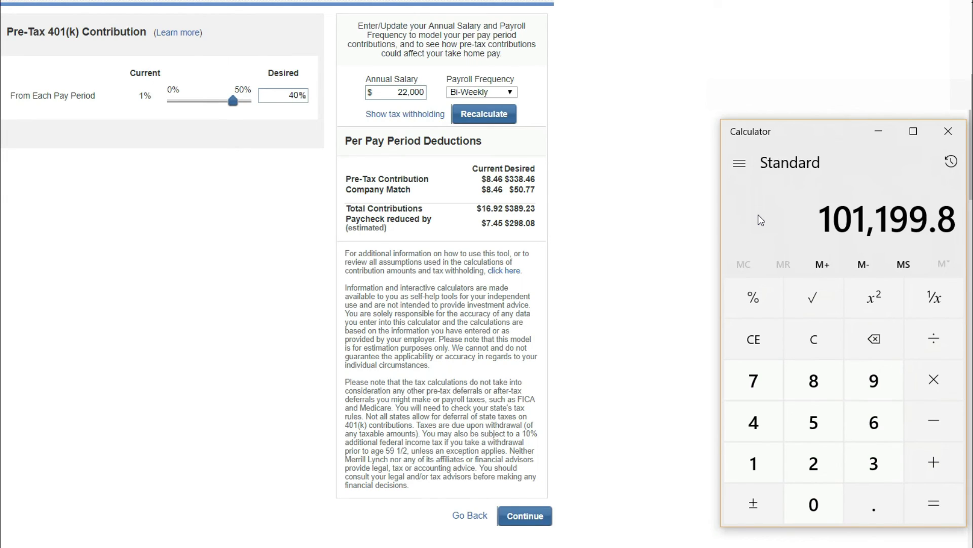
# Step: Triple 101,199.8 to reach 303,599.4
pyautogui.click(930, 380)
pyautogui.click(872, 463)
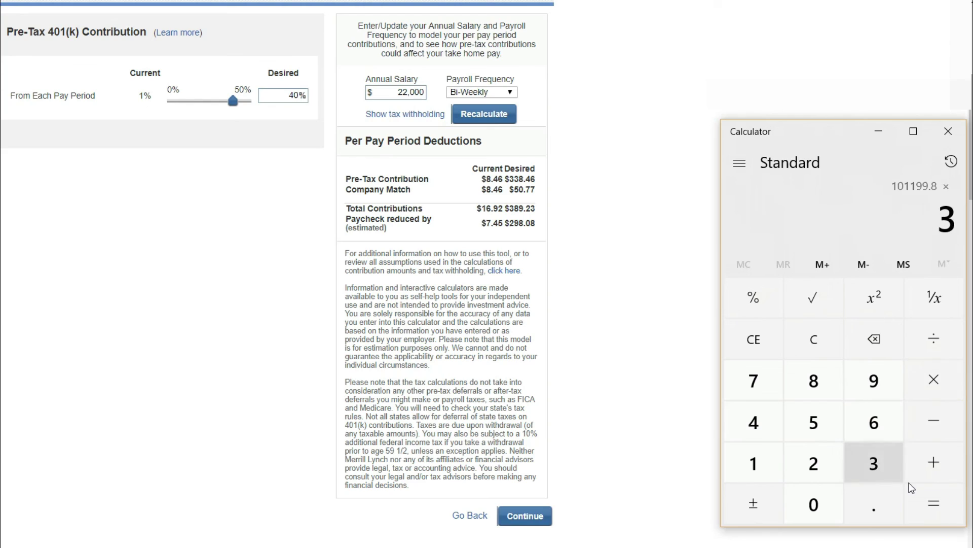
pyautogui.press('Return')
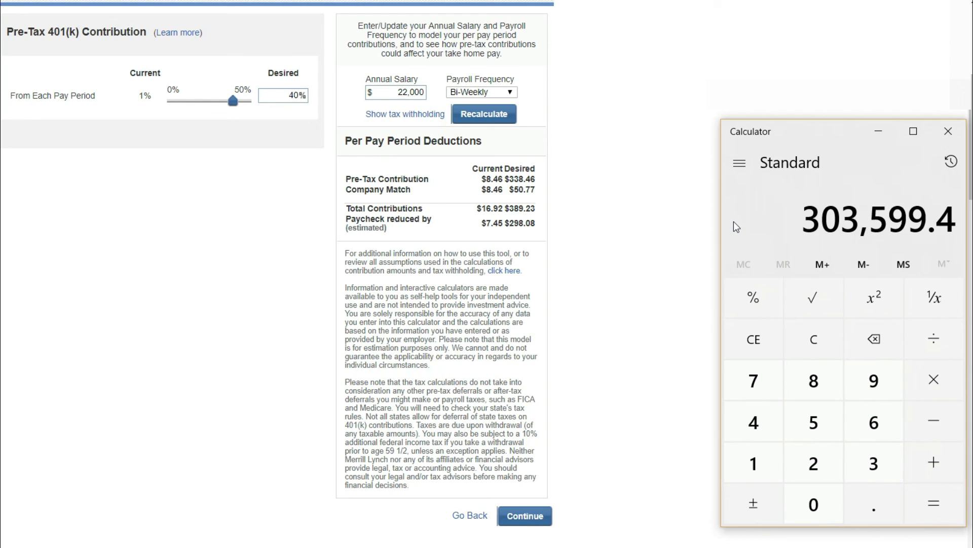